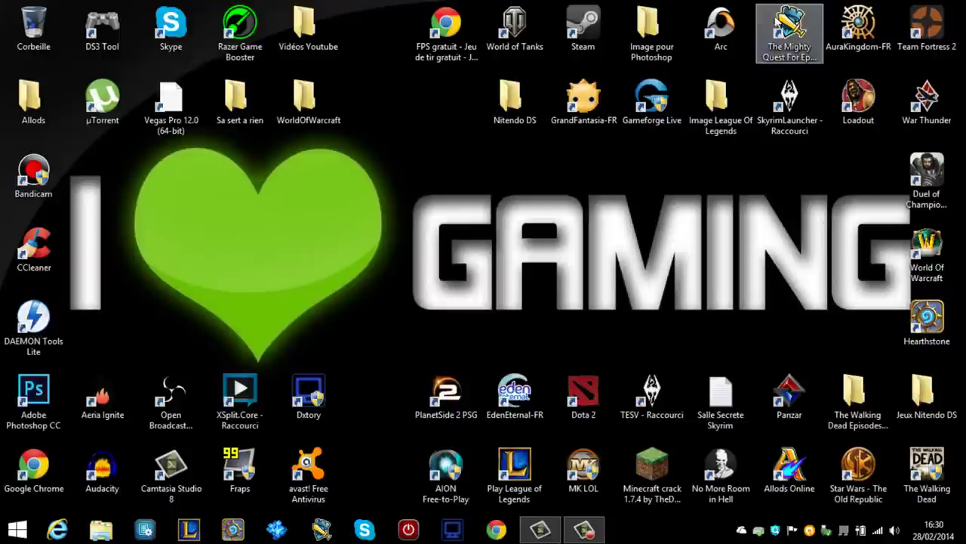
pyautogui.moveTo(789, 30); pyautogui.dragTo(586, 256)
pyautogui.moveTo(552, 207); pyautogui.dragTo(807, 61)
pyautogui.moveTo(581, 270); pyautogui.dragTo(770, 64)
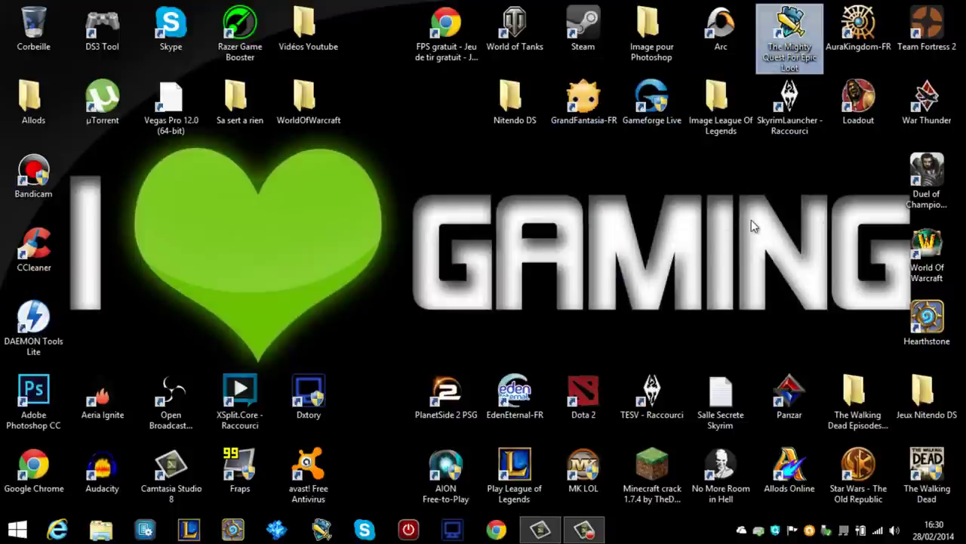
pyautogui.click(742, 227)
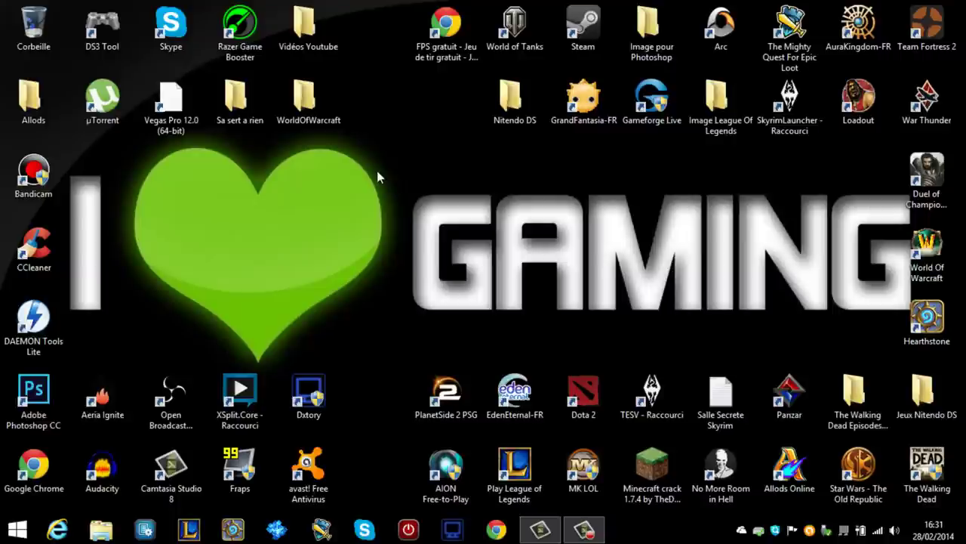
# Open the system properties of Ce PC from File Explorer to view the general system information.
pyautogui.click(103, 531)
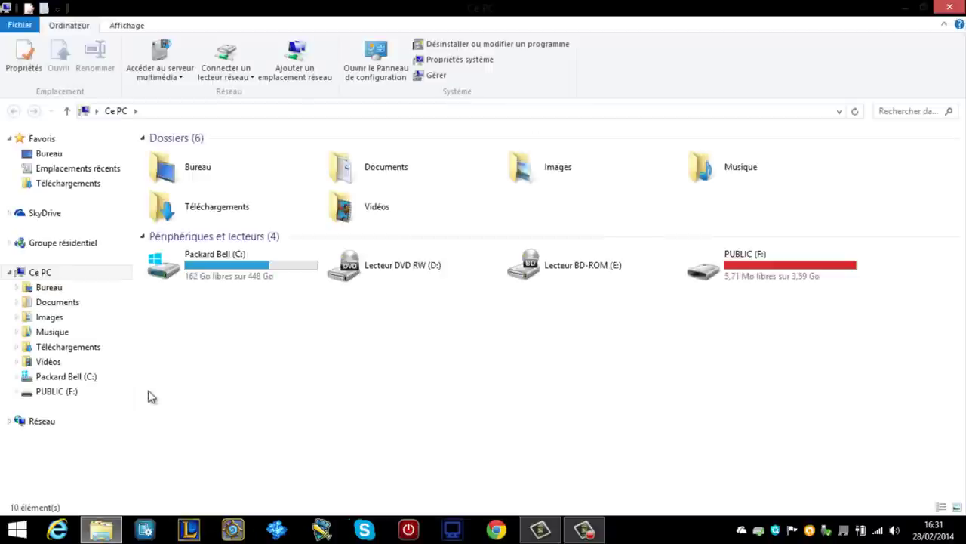
pyautogui.rightClick(66, 275)
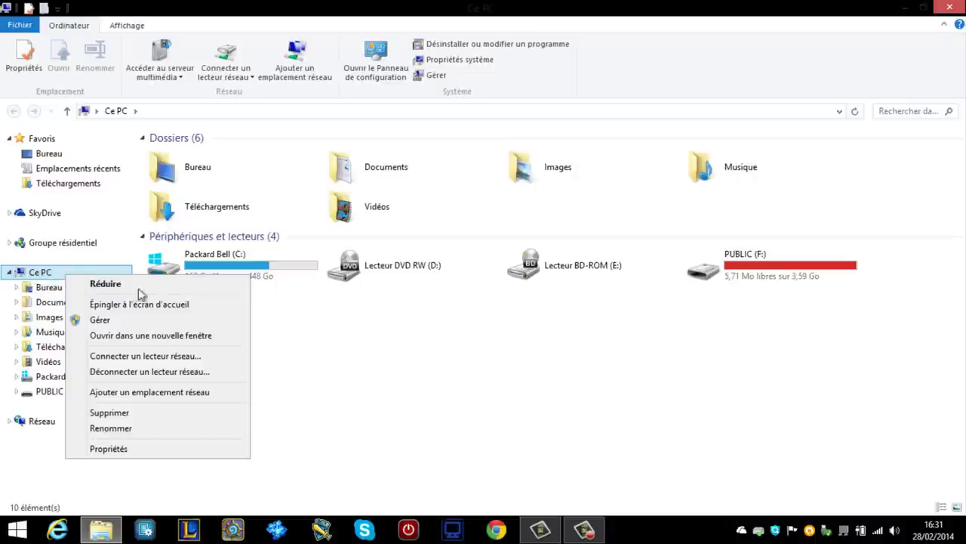
pyautogui.click(147, 453)
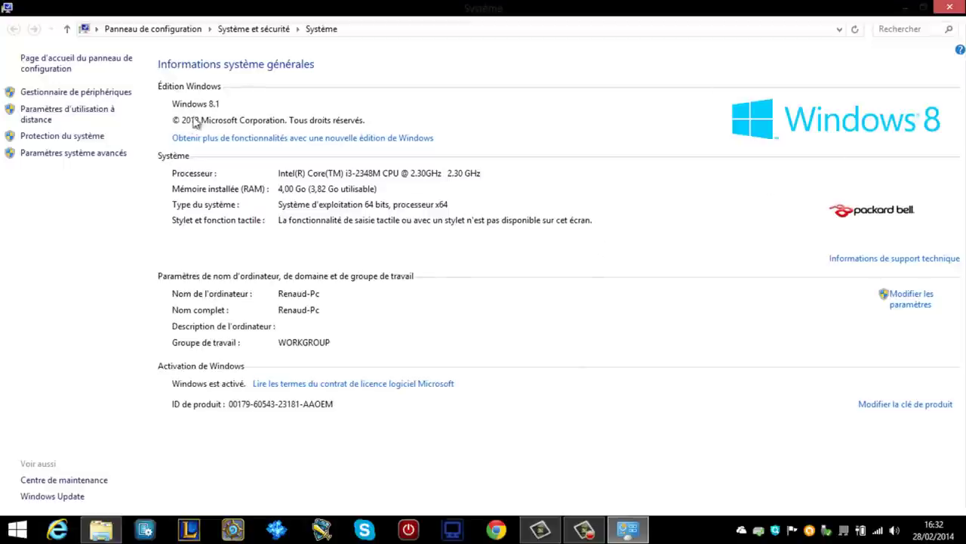
# Open Device Manager from the hardware section of the advanced system settings and place its window beside the properties dialog.
pyautogui.click(109, 153)
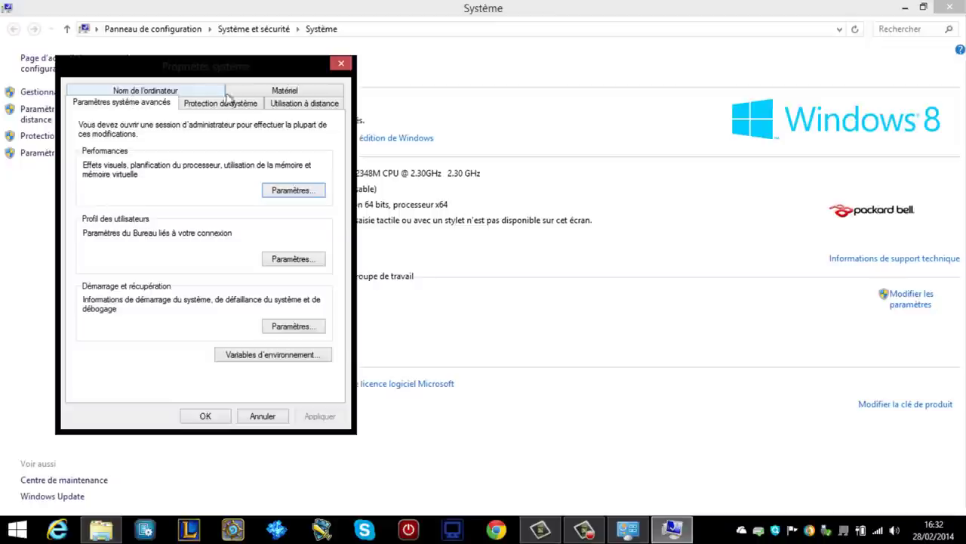
pyautogui.click(272, 94)
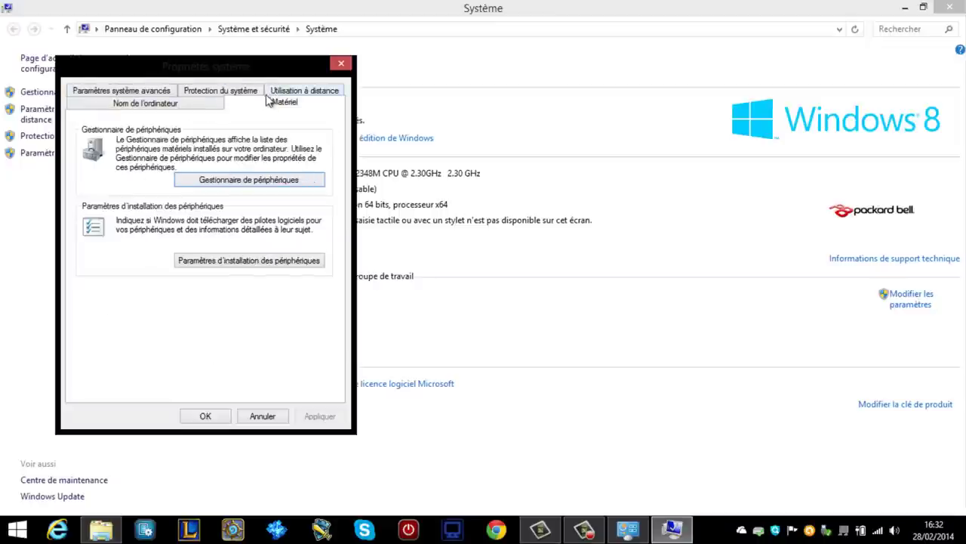
pyautogui.click(231, 184)
pyautogui.moveTo(326, 49); pyautogui.dragTo(518, 56)
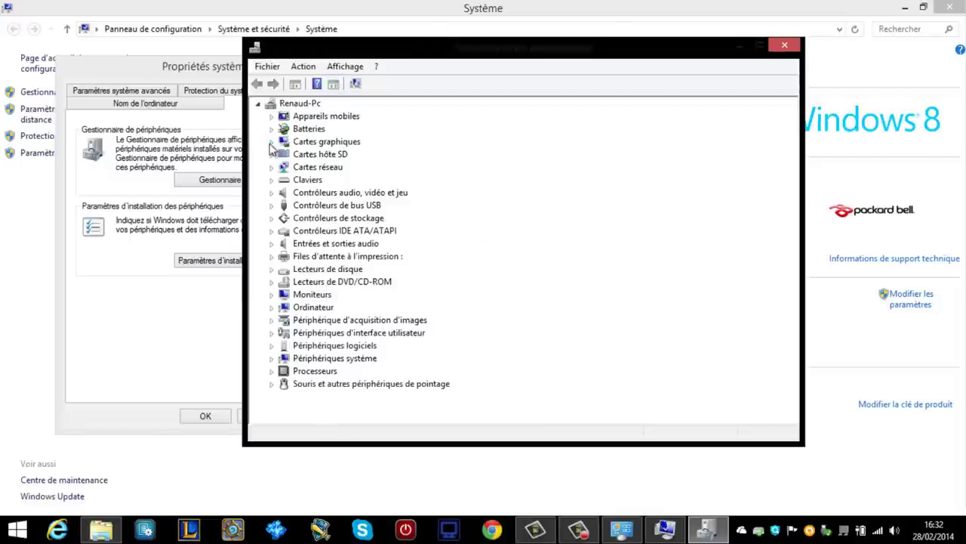
# View the properties of the graphics card listed under Cartes graphiques, and close all the system and File Explorer windows.
pyautogui.click(272, 142)
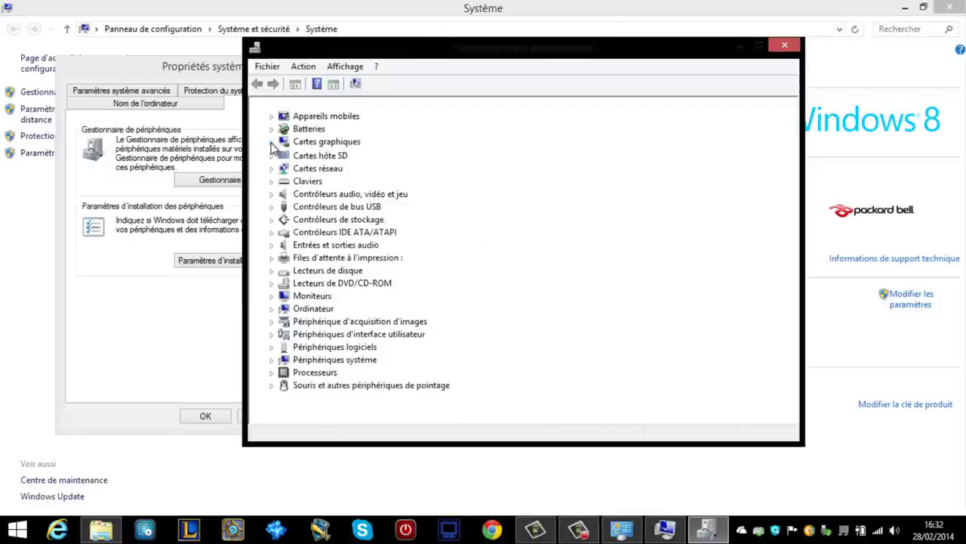
pyautogui.doubleClick(321, 154)
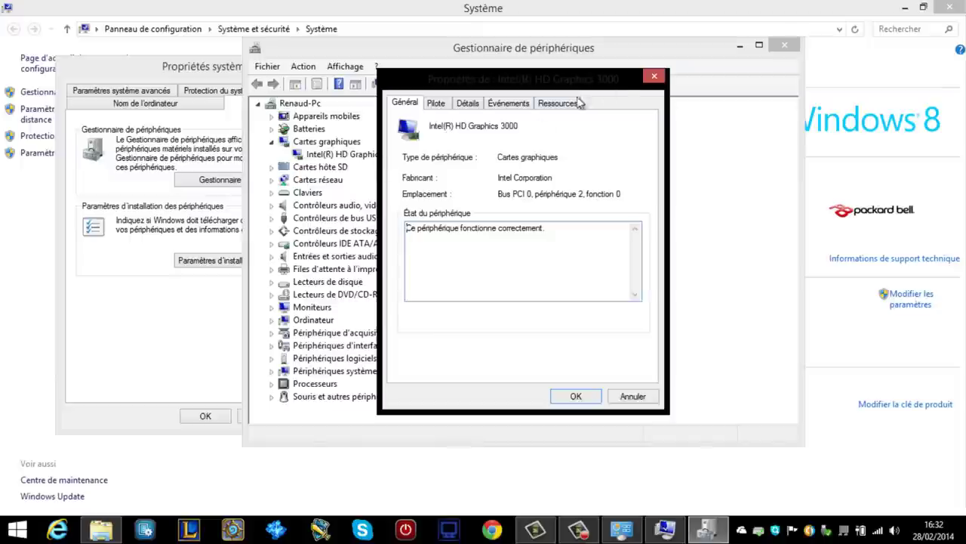
pyautogui.click(654, 76)
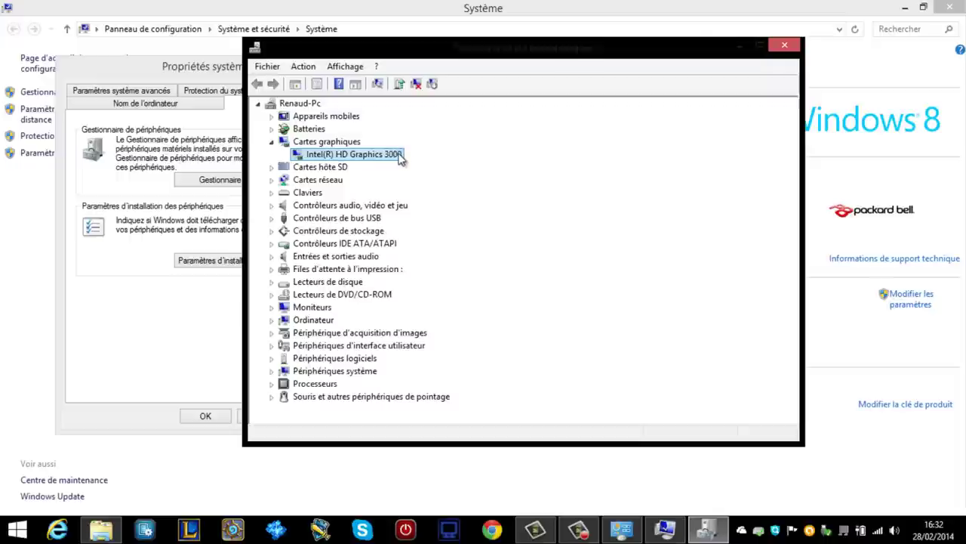
pyautogui.click(784, 46)
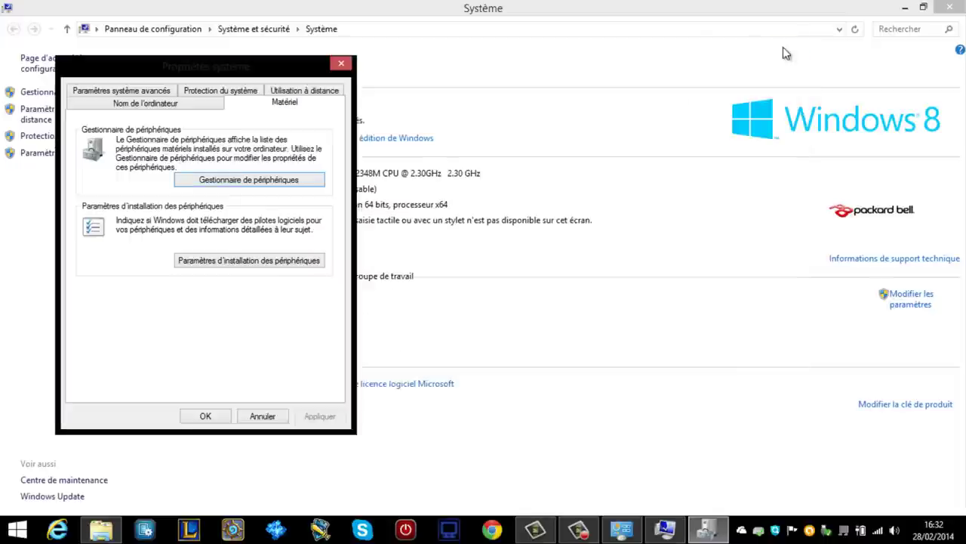
pyautogui.click(341, 63)
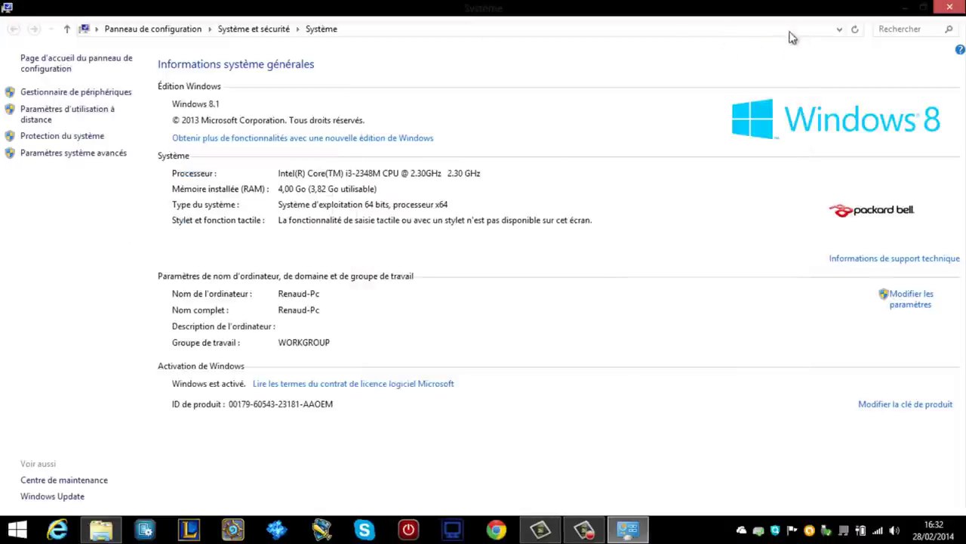
pyautogui.click(949, 9)
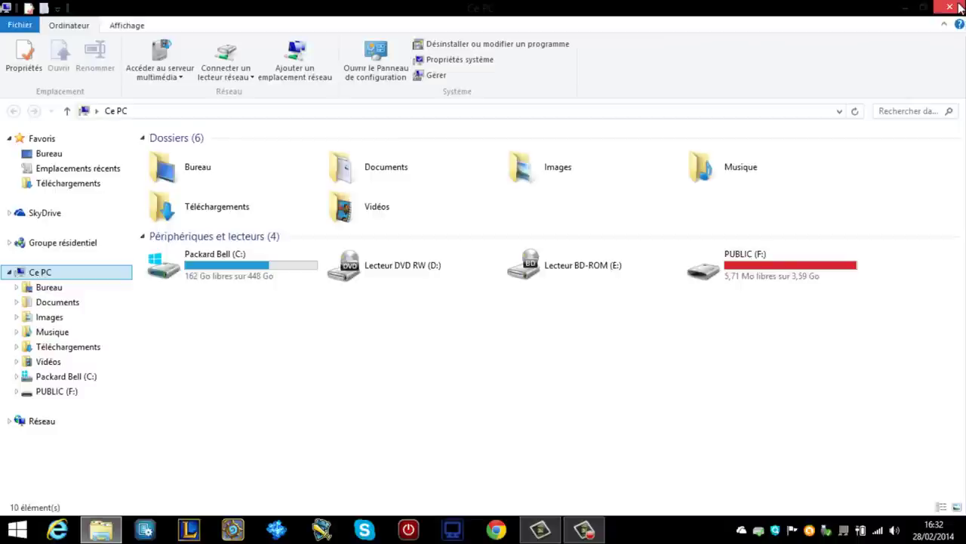
pyautogui.click(956, 7)
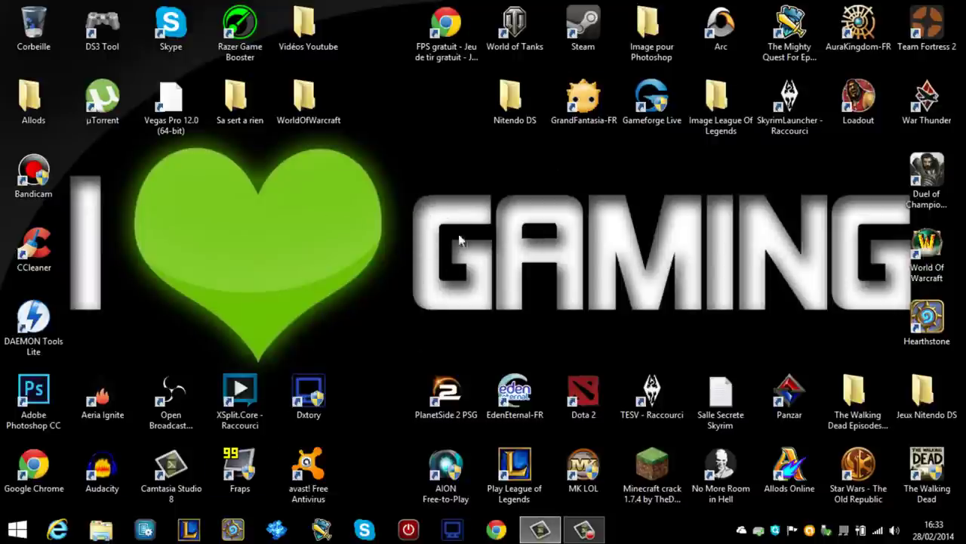
# Open the Intel graphics and media control panel from the desktop in Mode Avancé and show its 3D settings.
pyautogui.click(450, 200)
pyautogui.rightClick(450, 200)
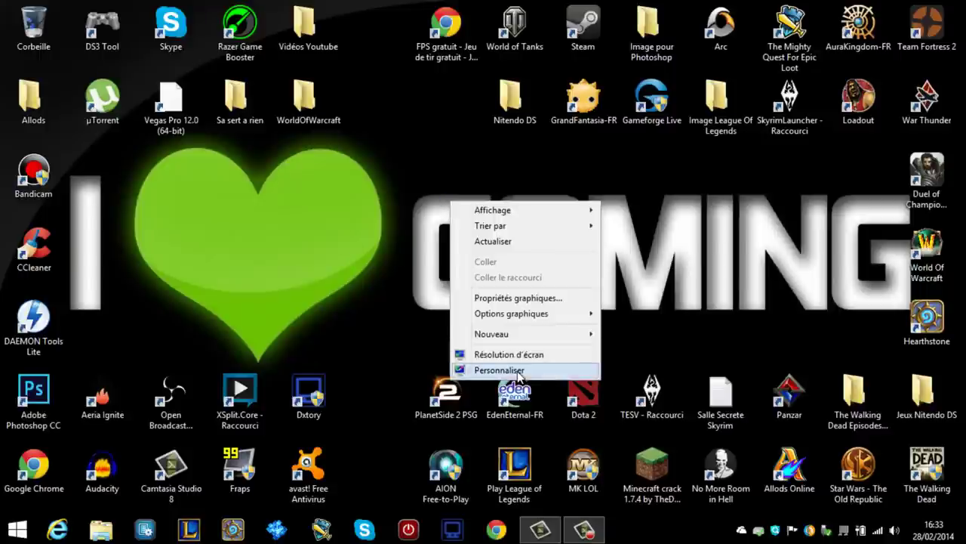
pyautogui.click(442, 193)
pyautogui.rightClick(414, 214)
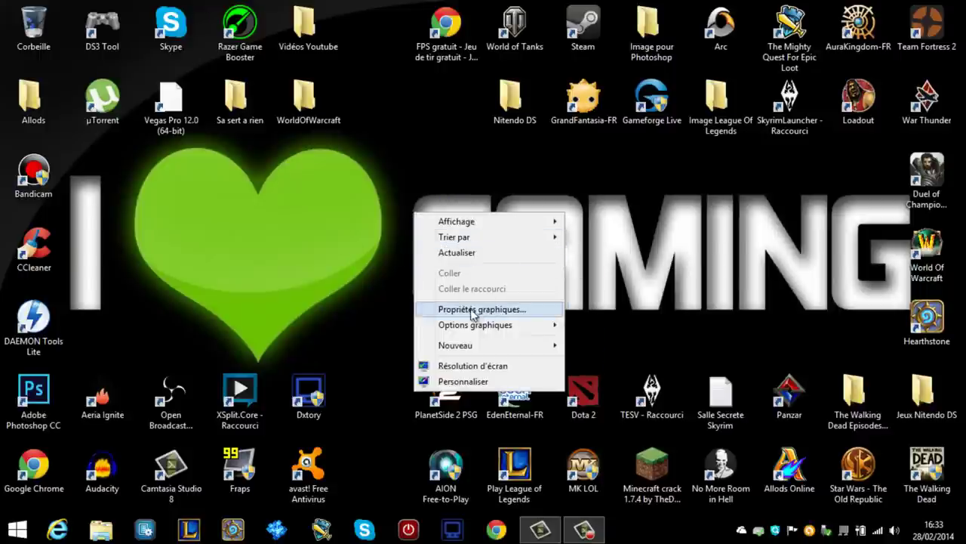
pyautogui.click(530, 309)
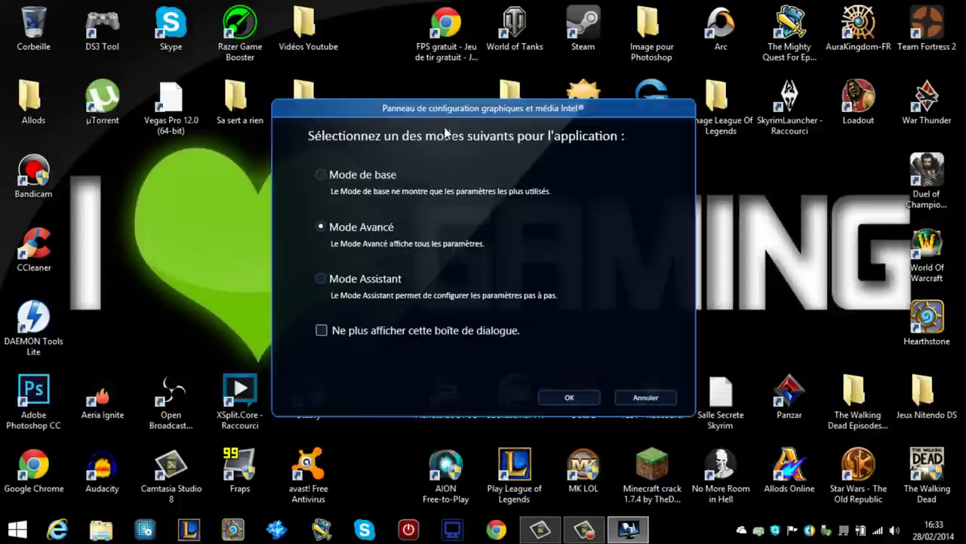
pyautogui.moveTo(441, 114); pyautogui.dragTo(397, 112)
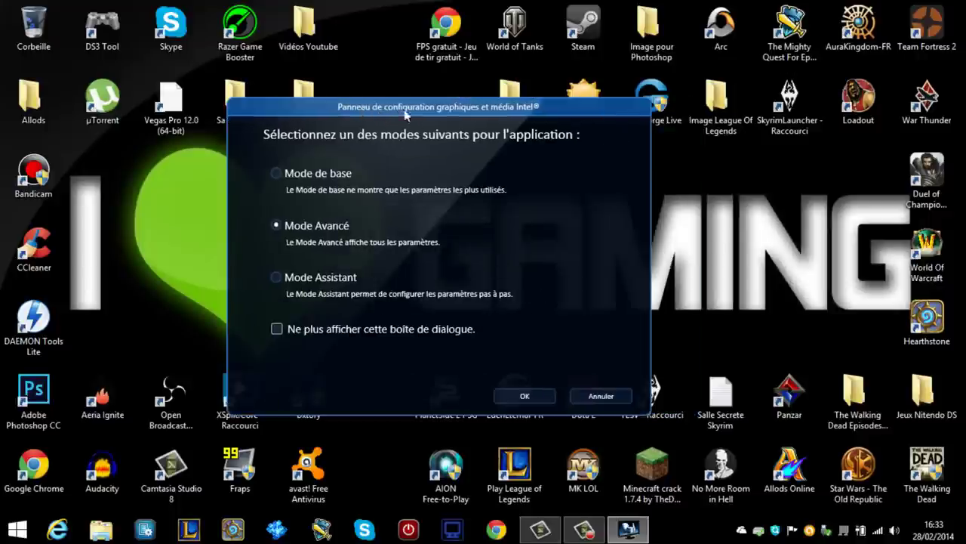
pyautogui.click(527, 395)
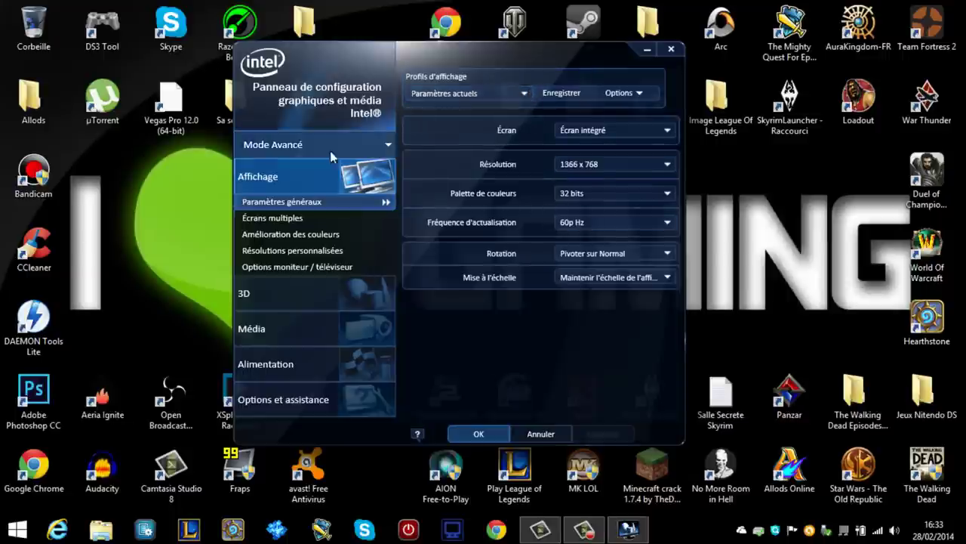
pyautogui.click(287, 294)
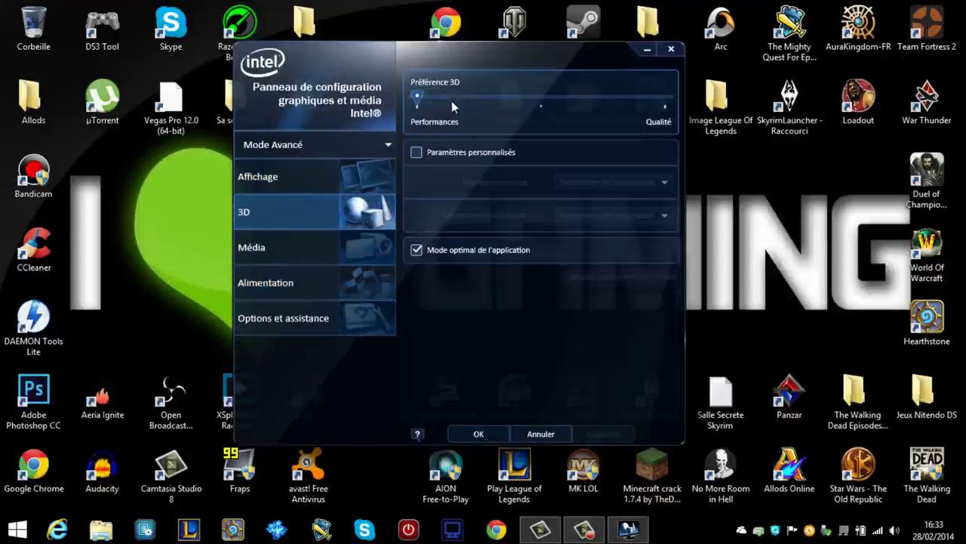
# Set the 3D preference midway between Performances and Qualité, and turn Paramètres personnalisés on and back off.
pyautogui.click(493, 99)
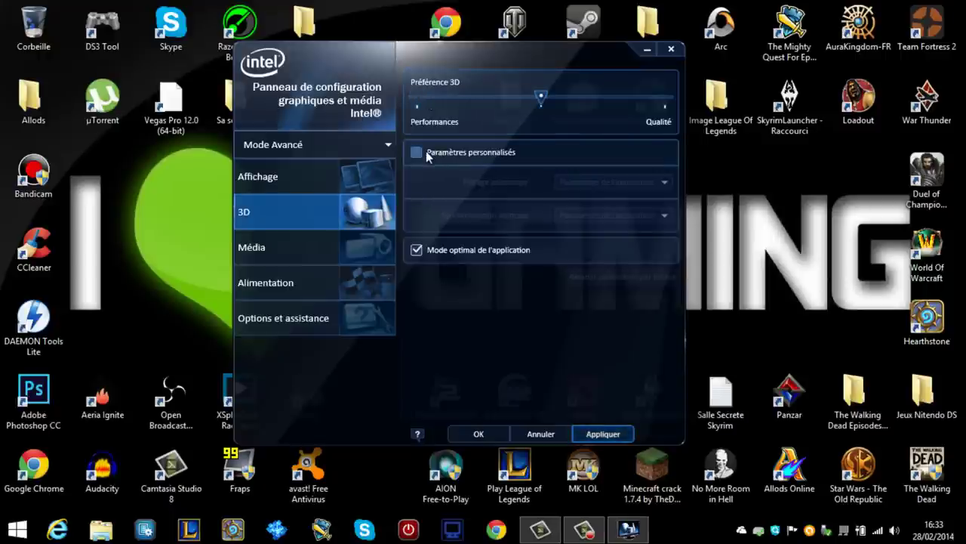
pyautogui.click(417, 151)
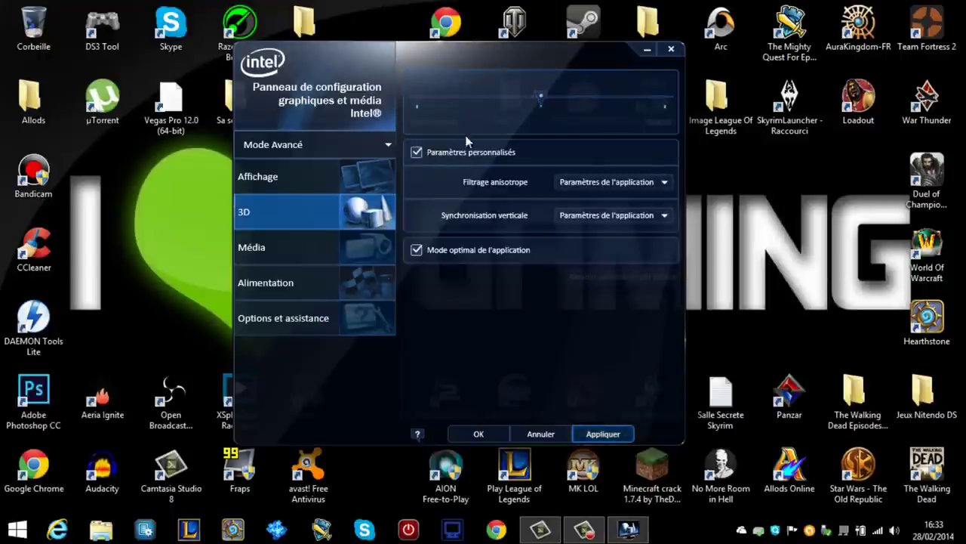
pyautogui.moveTo(518, 50); pyautogui.dragTo(476, 50)
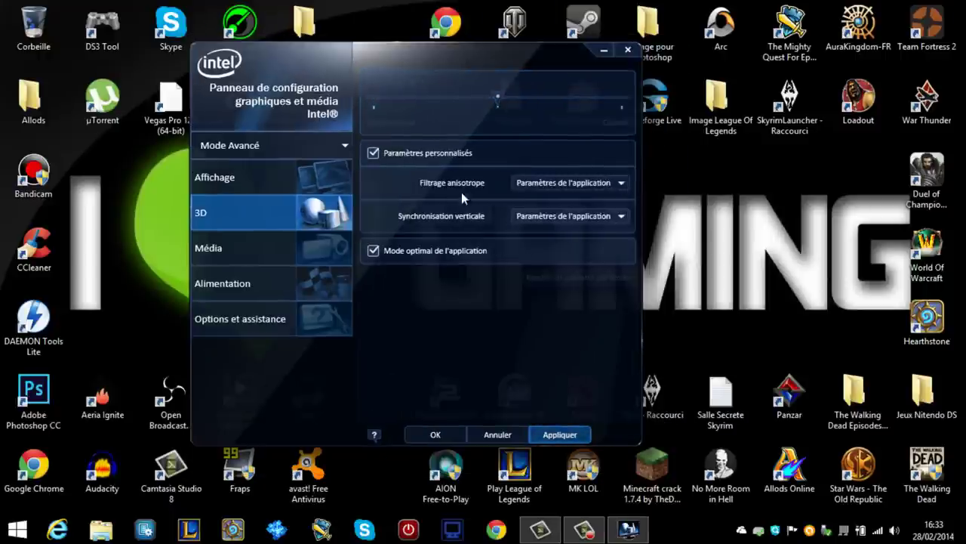
pyautogui.click(373, 152)
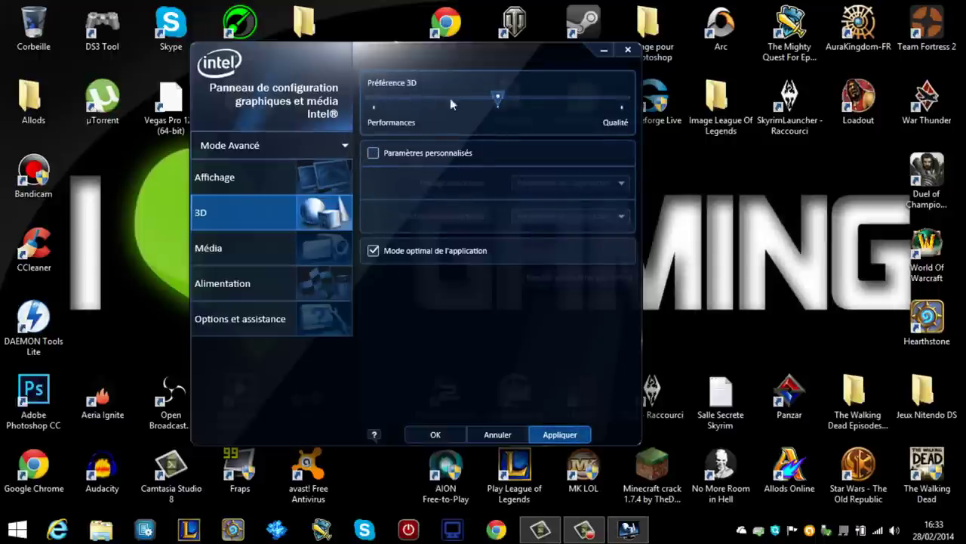
# Set the 3D preference to Performances, enable Paramètres personnalisés, and apply and keep the new settings.
pyautogui.moveTo(498, 99); pyautogui.dragTo(375, 104)
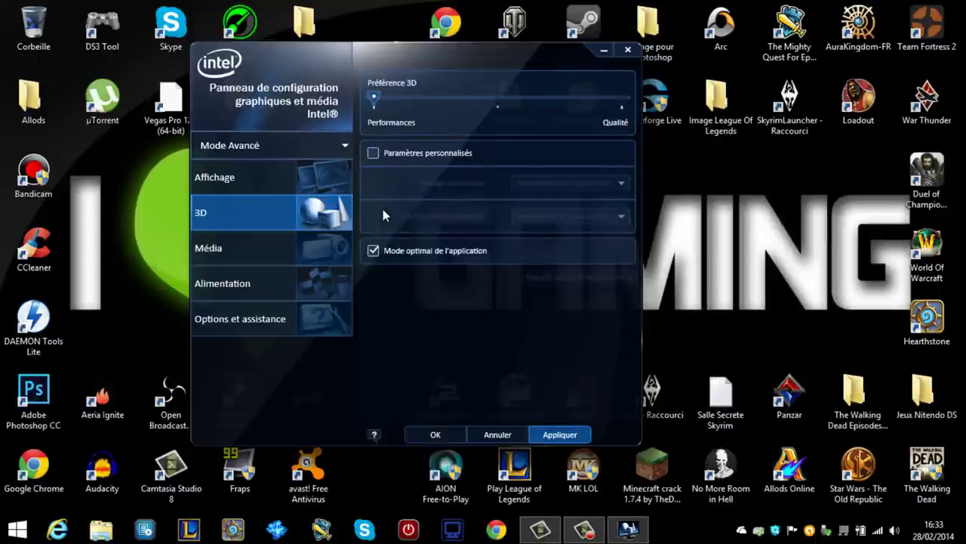
pyautogui.click(388, 154)
pyautogui.click(561, 435)
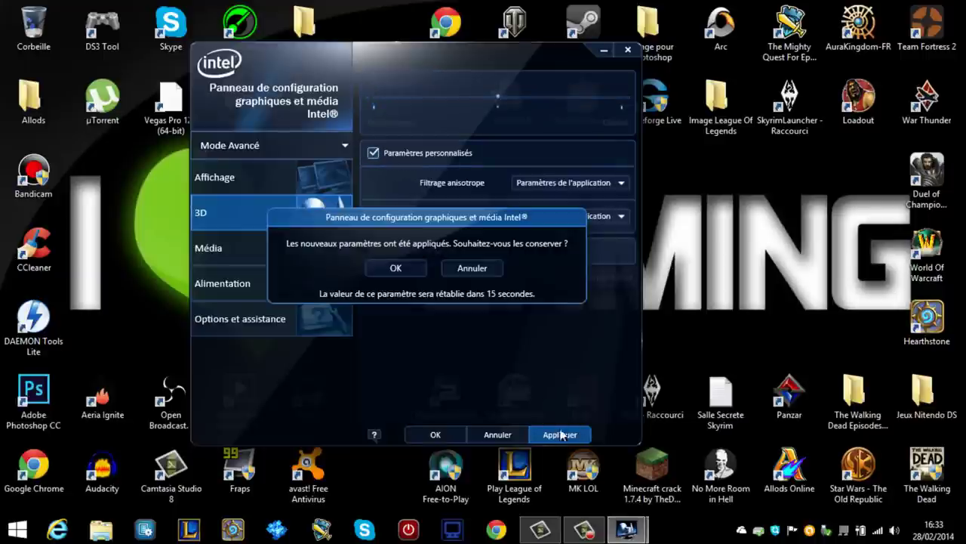
pyautogui.click(398, 270)
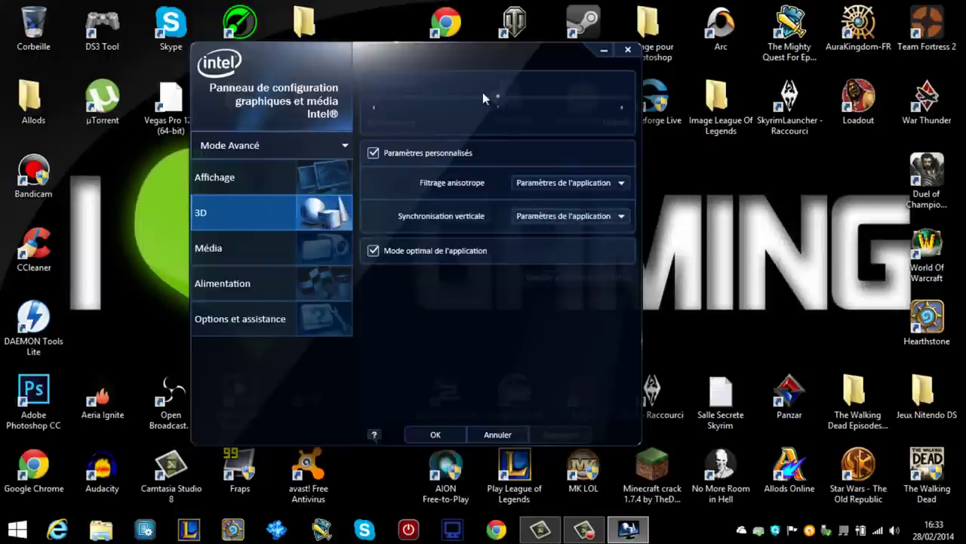
# Disable Paramètres personnalisés, set the 3D preference to Performances, apply and keep the settings, and close the graphics control panel.
pyautogui.click(373, 153)
pyautogui.moveTo(495, 98); pyautogui.dragTo(376, 98)
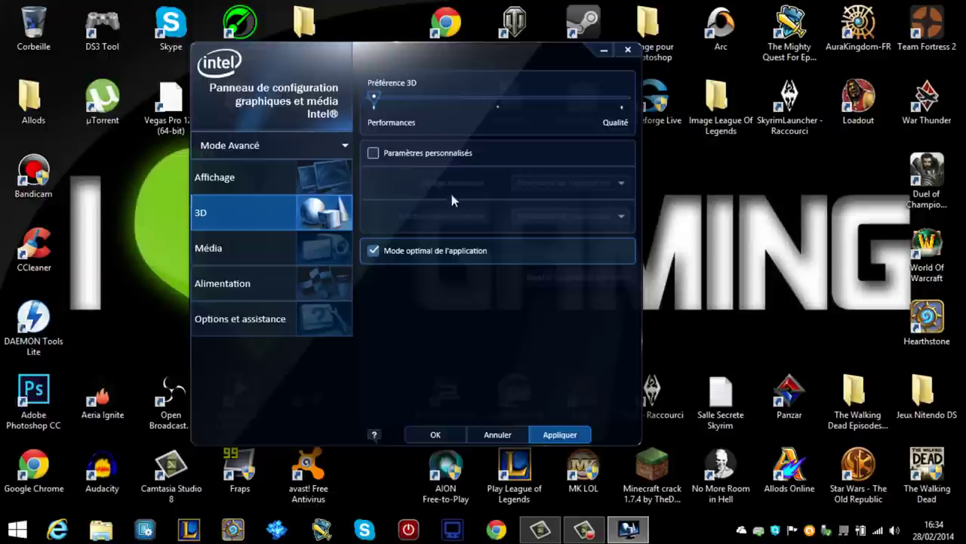
pyautogui.click(550, 429)
pyautogui.click(399, 260)
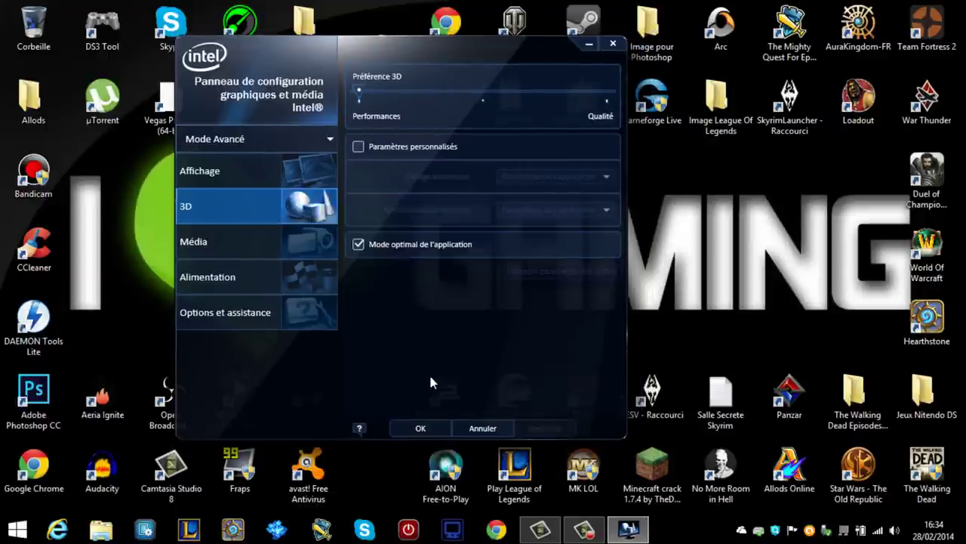
pyautogui.click(420, 428)
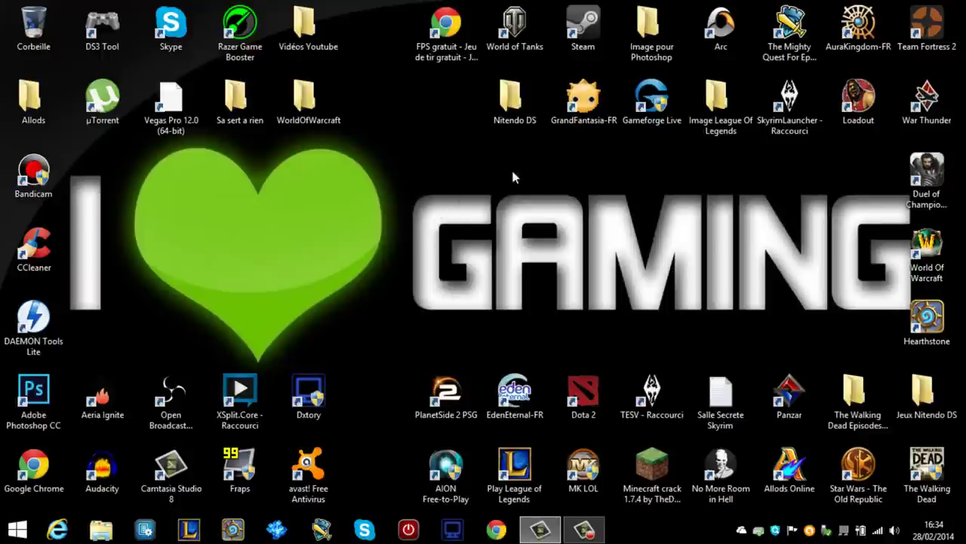
pyautogui.rightClick(438, 183)
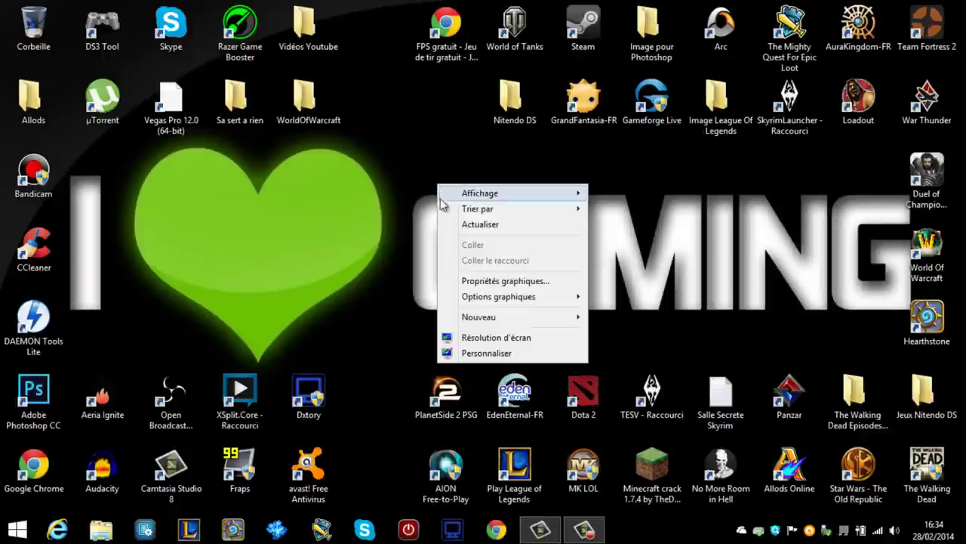
pyautogui.click(388, 217)
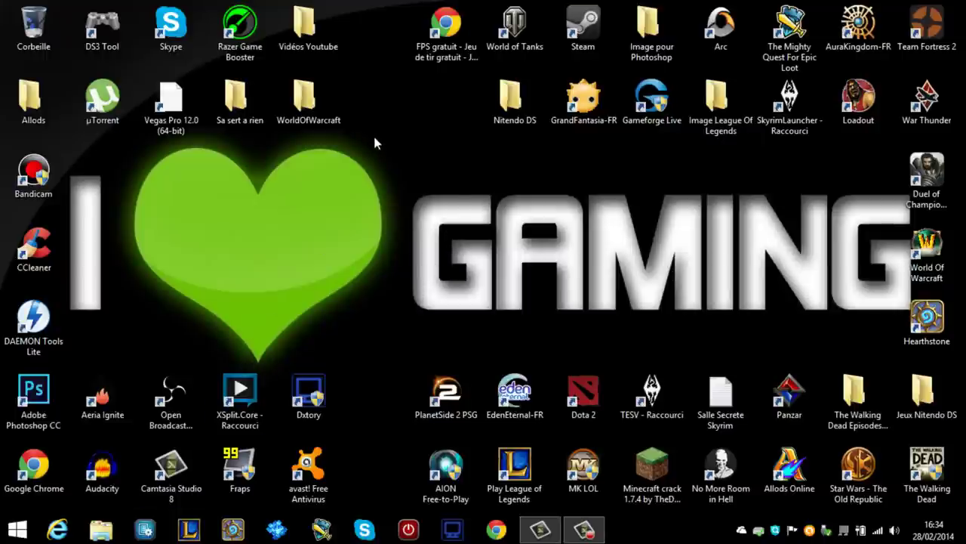
# Open the advanced system settings from the properties of Ce PC, and show the visual effects in the performance options.
pyautogui.click(101, 531)
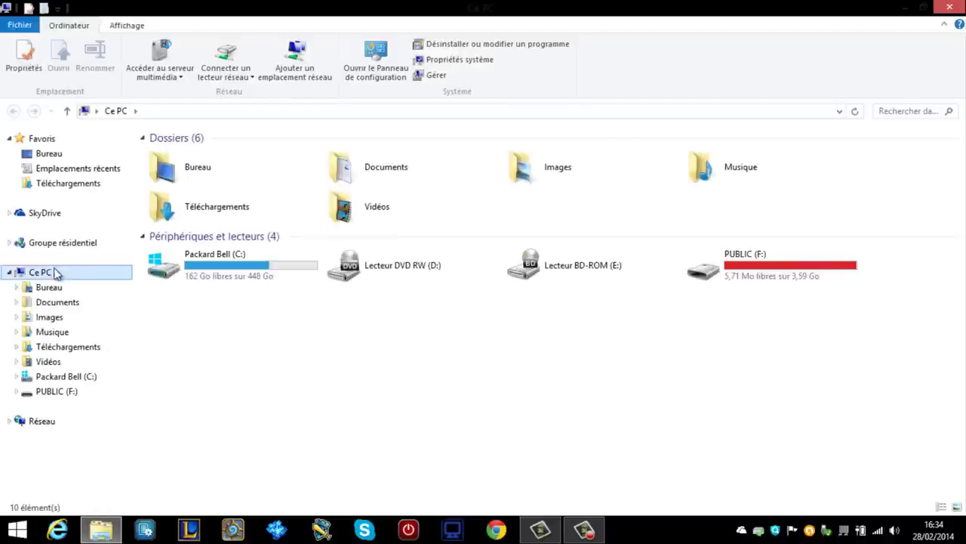
pyautogui.rightClick(53, 274)
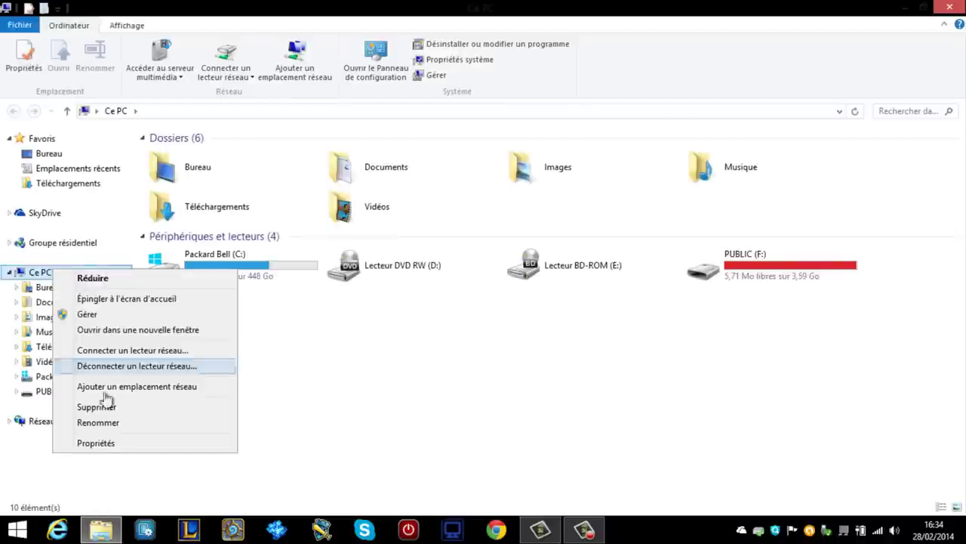
pyautogui.click(94, 443)
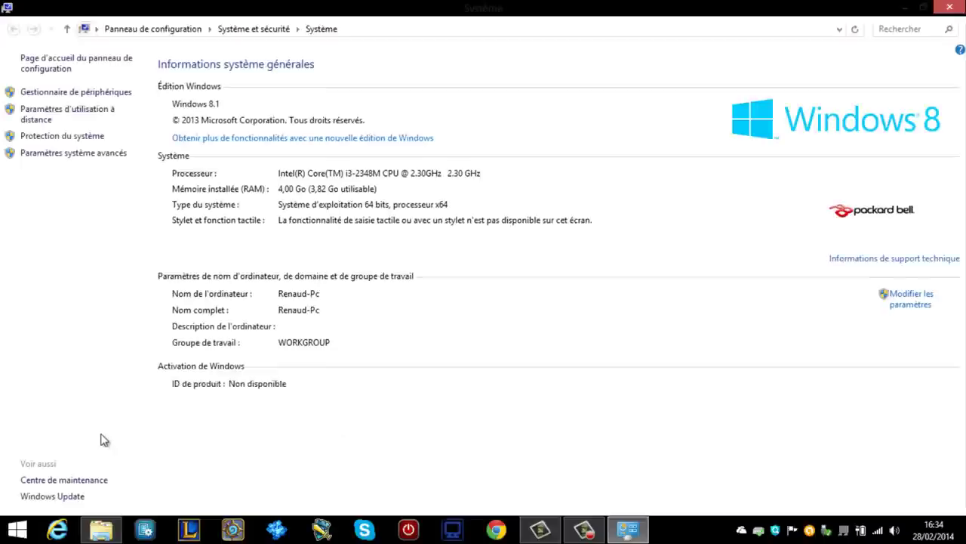
pyautogui.click(105, 162)
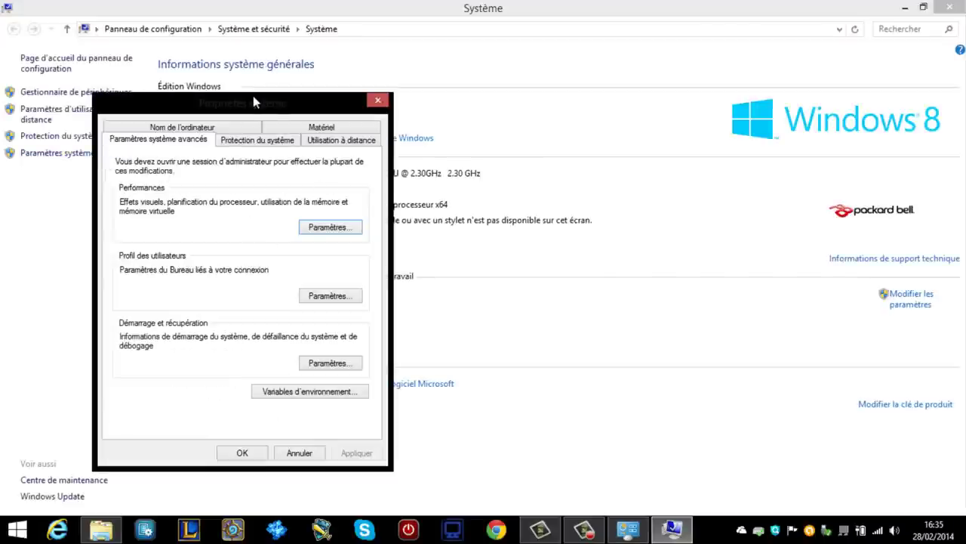
pyautogui.moveTo(269, 101); pyautogui.dragTo(443, 75)
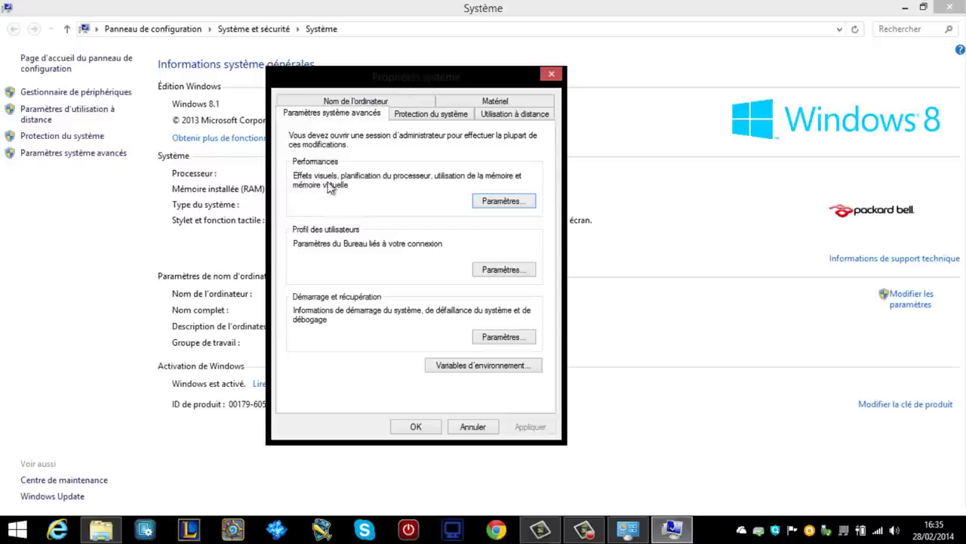
pyautogui.click(507, 202)
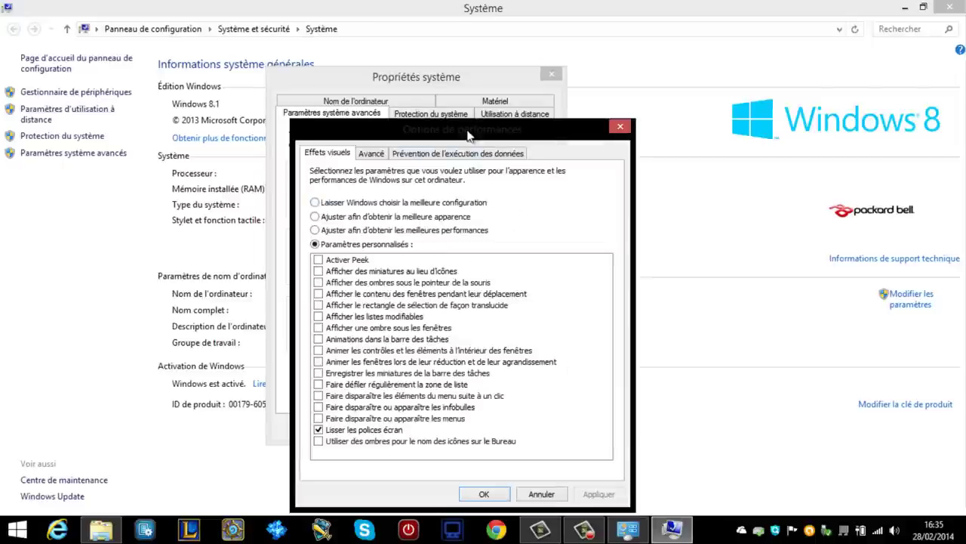
pyautogui.moveTo(461, 137); pyautogui.dragTo(480, 78)
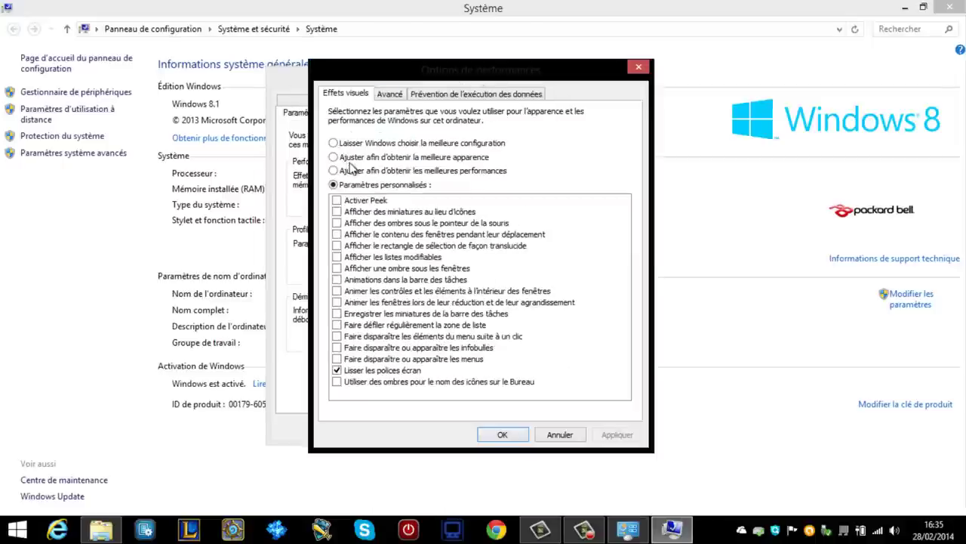
# Set the visual effects to Ajuster afin d'obtenir les meilleures performances, minimize the background windows, and apply the setting.
pyautogui.click(349, 157)
pyautogui.click(360, 185)
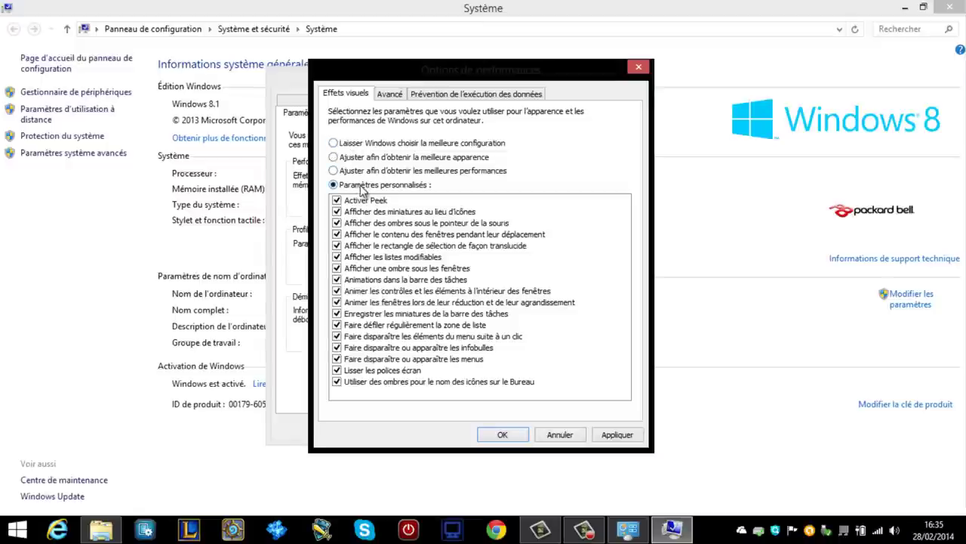
pyautogui.click(378, 147)
pyautogui.click(363, 178)
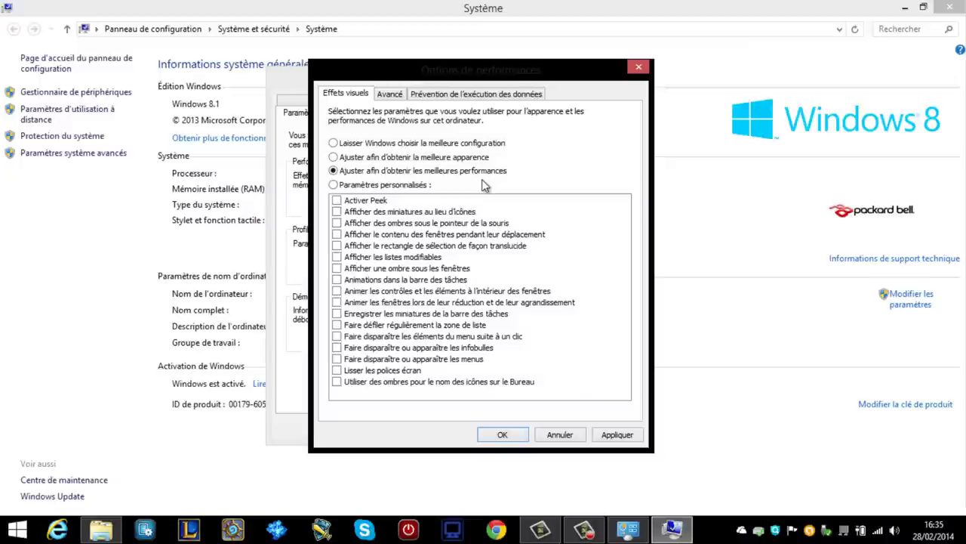
pyautogui.moveTo(483, 75); pyautogui.dragTo(475, 76)
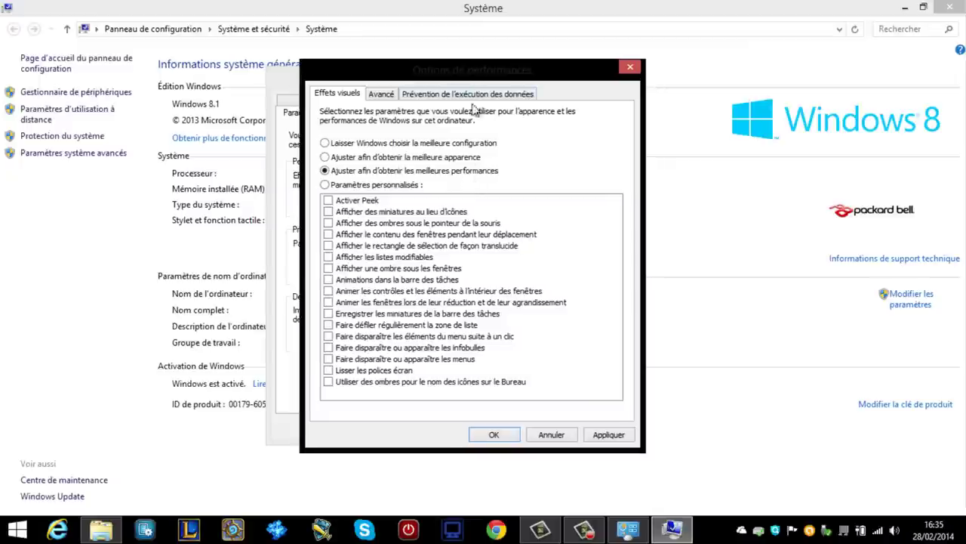
pyautogui.click(619, 435)
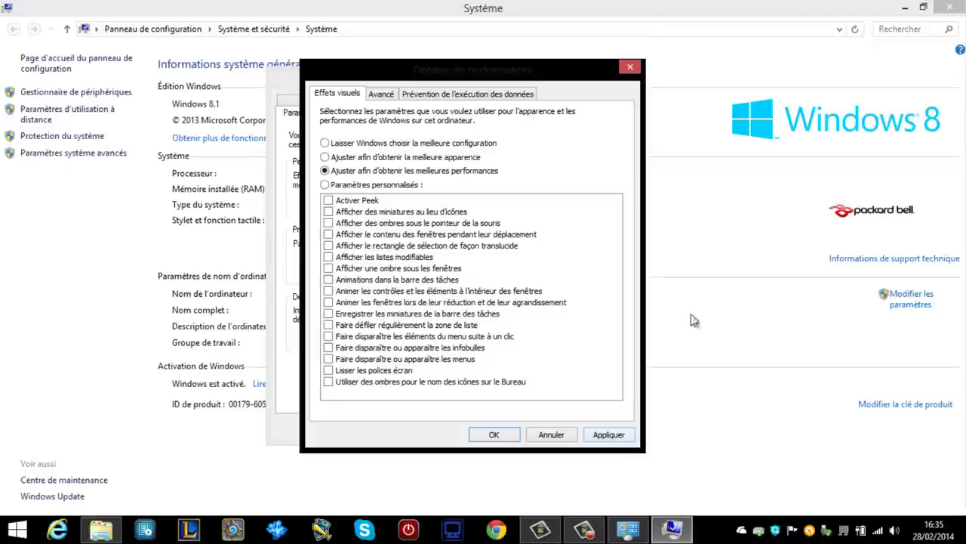
pyautogui.click(905, 7)
pyautogui.click(905, 7)
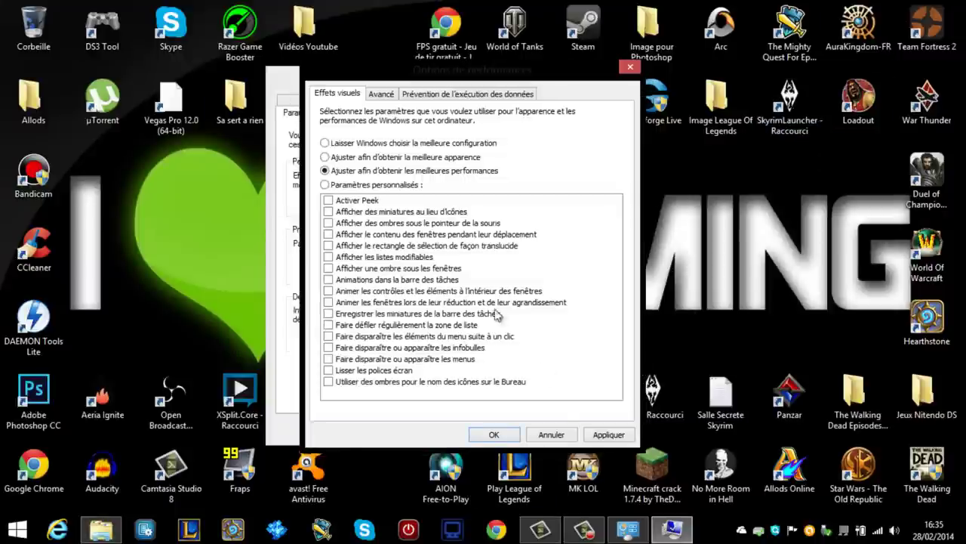
pyautogui.click(598, 438)
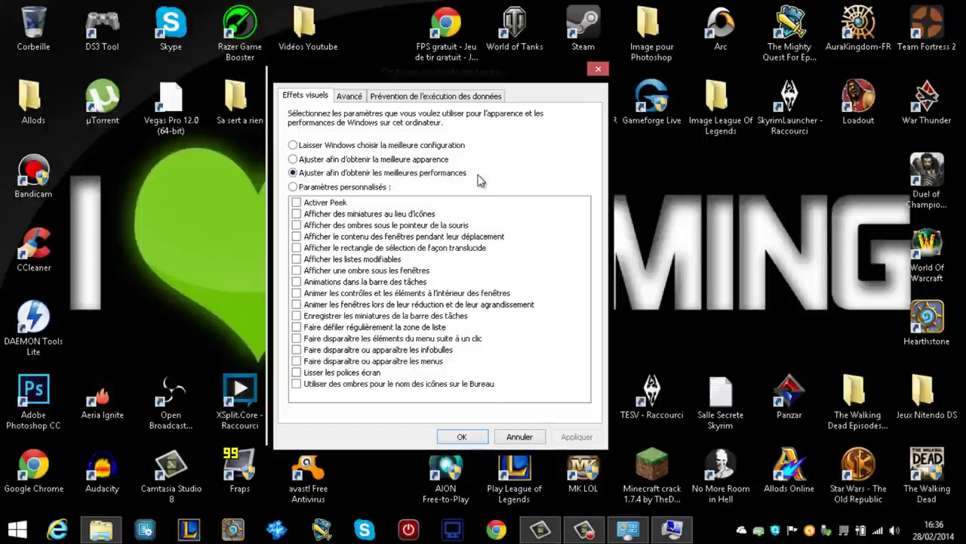
# Enable Lisser les polices écran in the visual effects, apply it, and confirm the performance options and system properties.
pyautogui.click(302, 374)
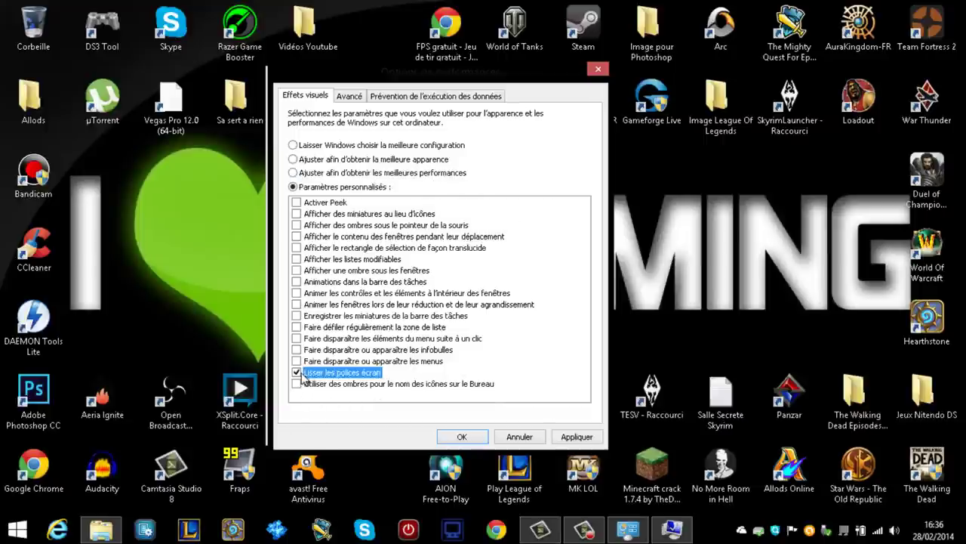
pyautogui.click(568, 438)
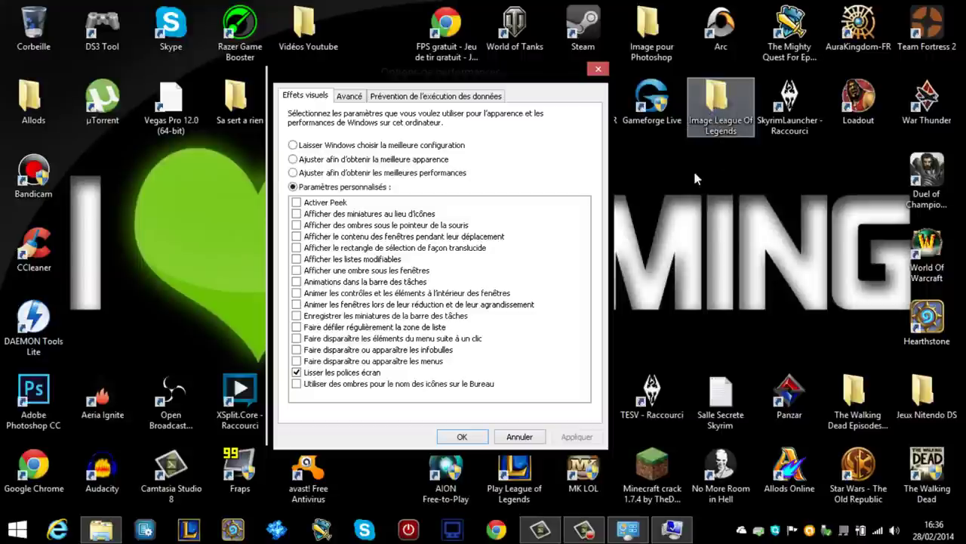
pyautogui.click(460, 436)
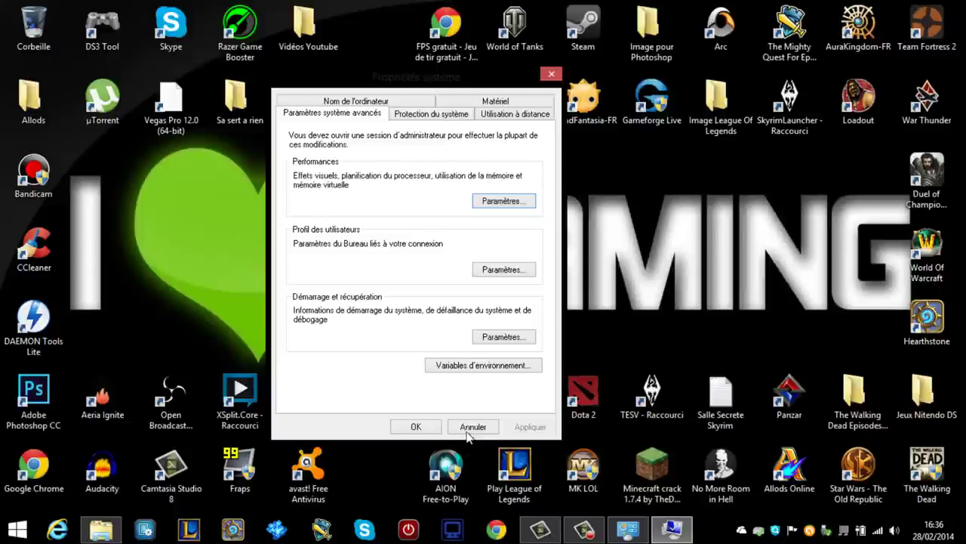
pyautogui.click(416, 427)
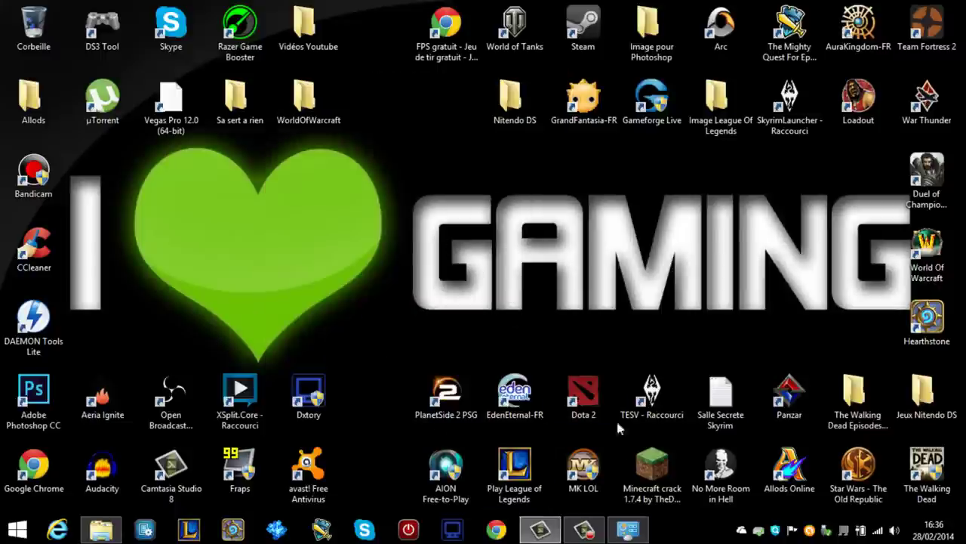
# Close the remaining Système and Ce PC windows to return to the desktop.
pyautogui.click(628, 529)
pyautogui.click(953, 6)
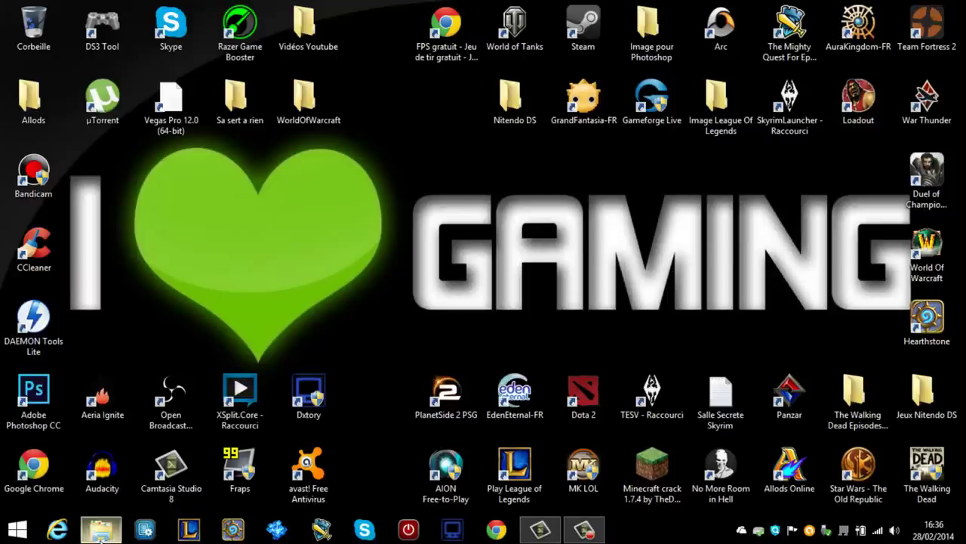
pyautogui.click(101, 533)
pyautogui.click(100, 532)
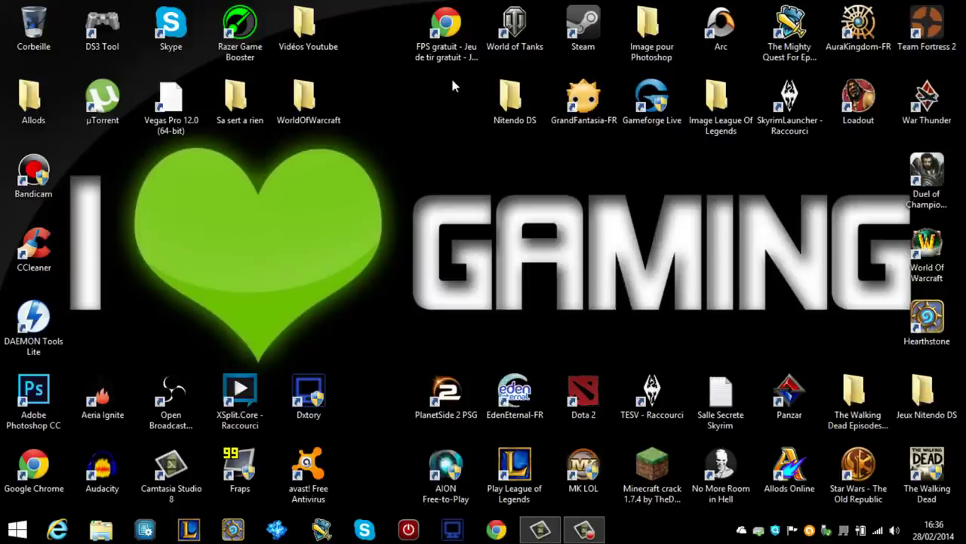